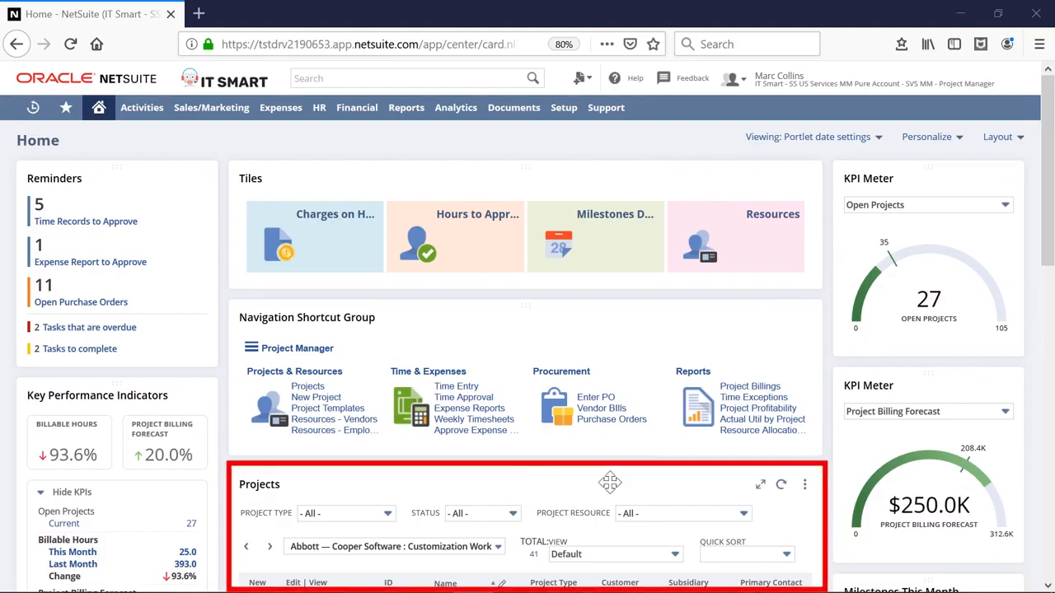
Filter the Projects list on the home dashboard to the Awarded status
{"action": "left_click_drag", "start_coordinate": [1045, 183], "coordinate": [1045, 298]}
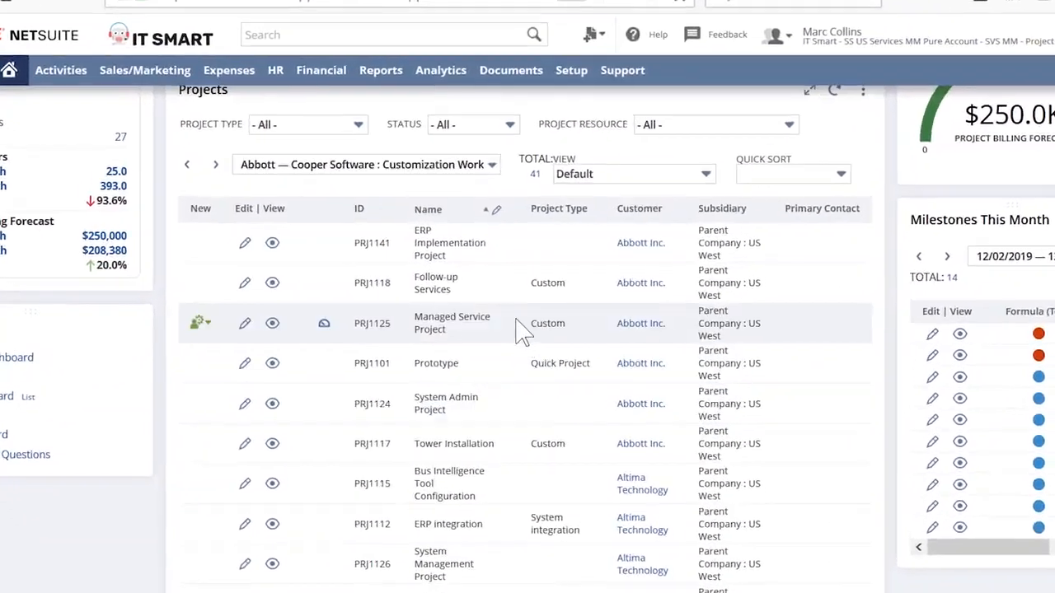
{"action": "left_click", "coordinate": [490, 254]}
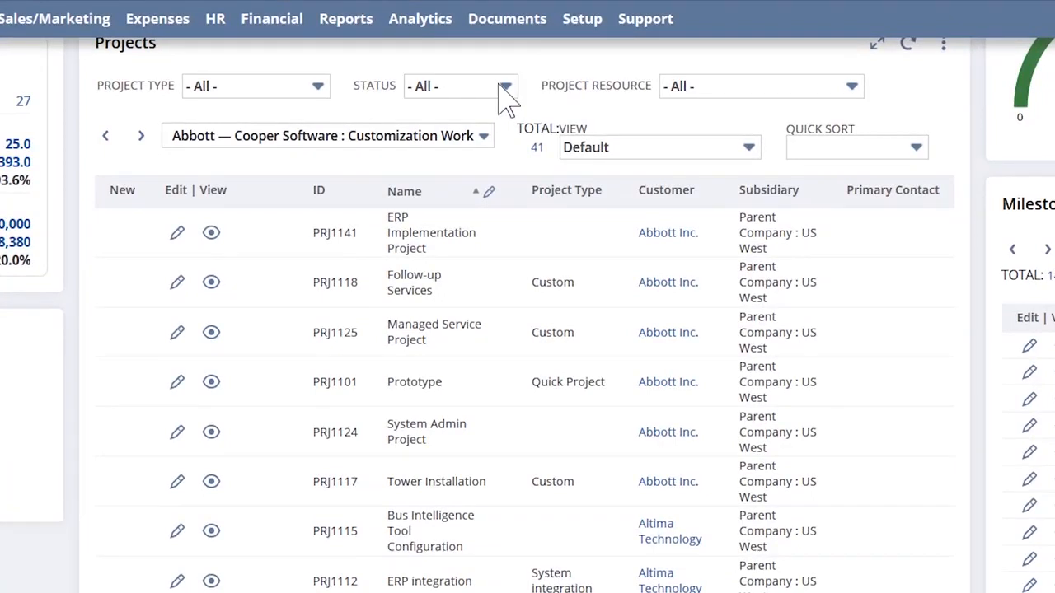
{"action": "left_click", "coordinate": [501, 91]}
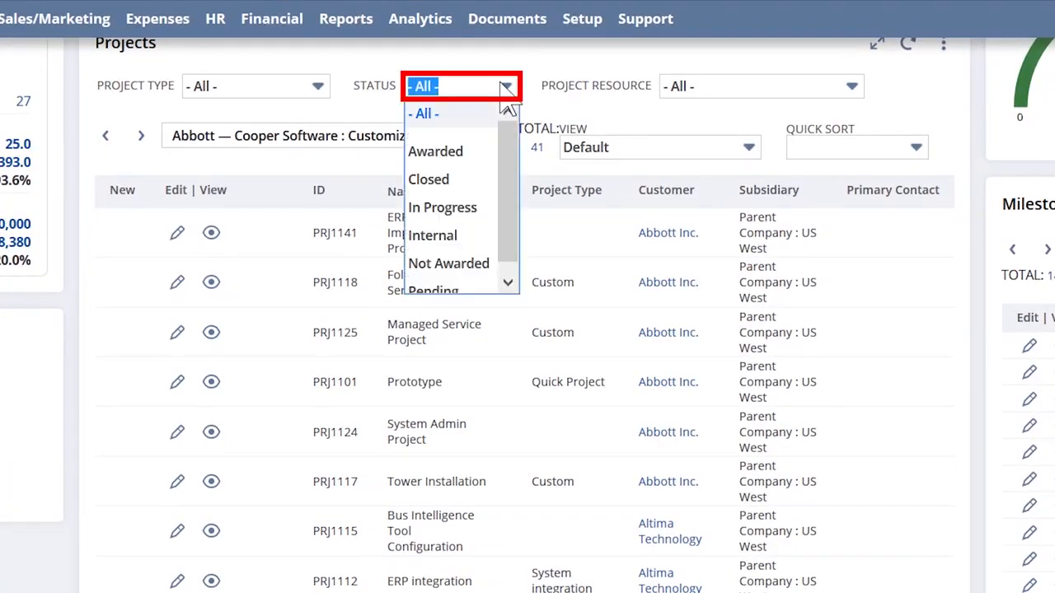
{"action": "left_click", "coordinate": [478, 156]}
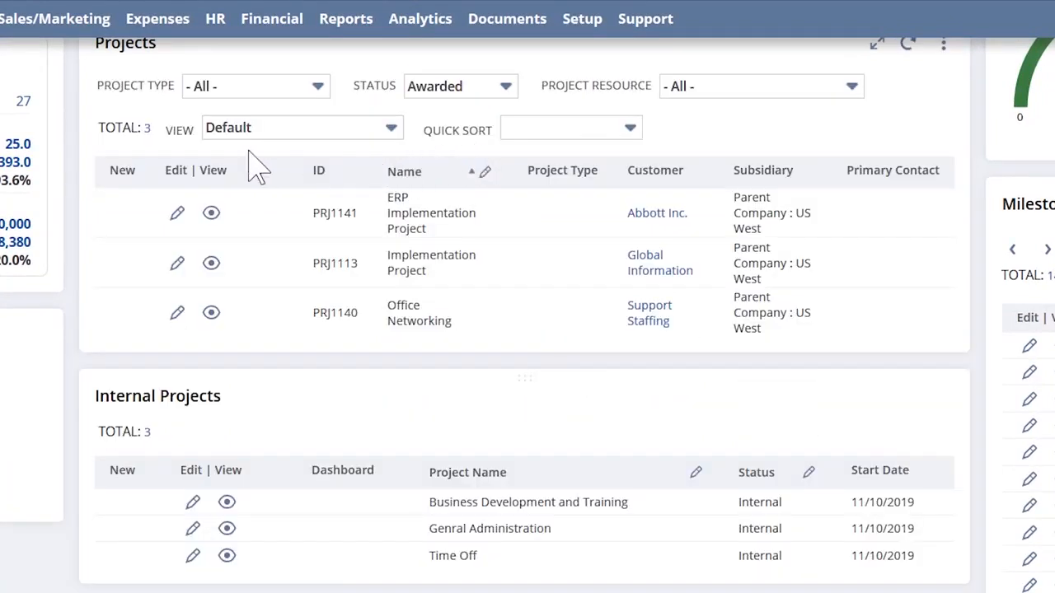
Open the PRJ1141 ERP Implementation Project for editing and set its status to In Progress
{"action": "left_click", "coordinate": [212, 219]}
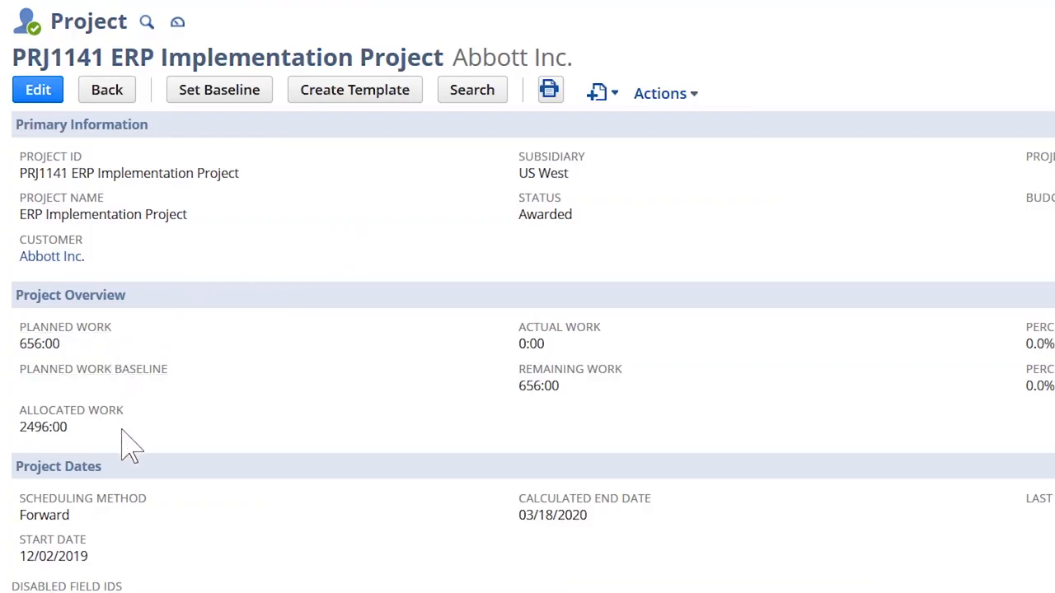
{"action": "scroll", "coordinate": [311, 442], "scroll_direction": "down", "scroll_amount": 6}
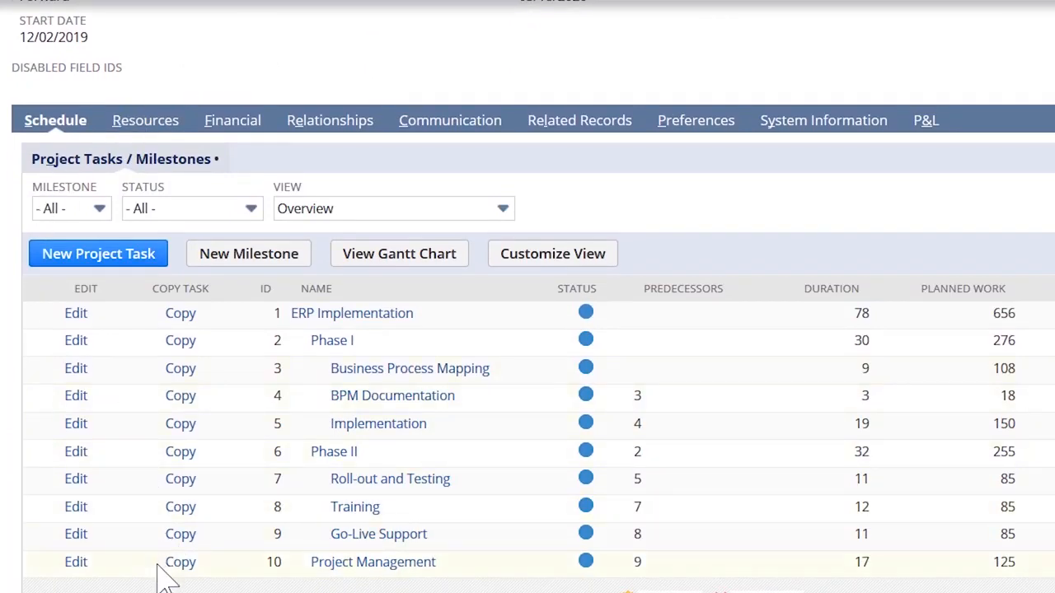
{"action": "scroll", "coordinate": [248, 107], "scroll_direction": "up", "scroll_amount": 6}
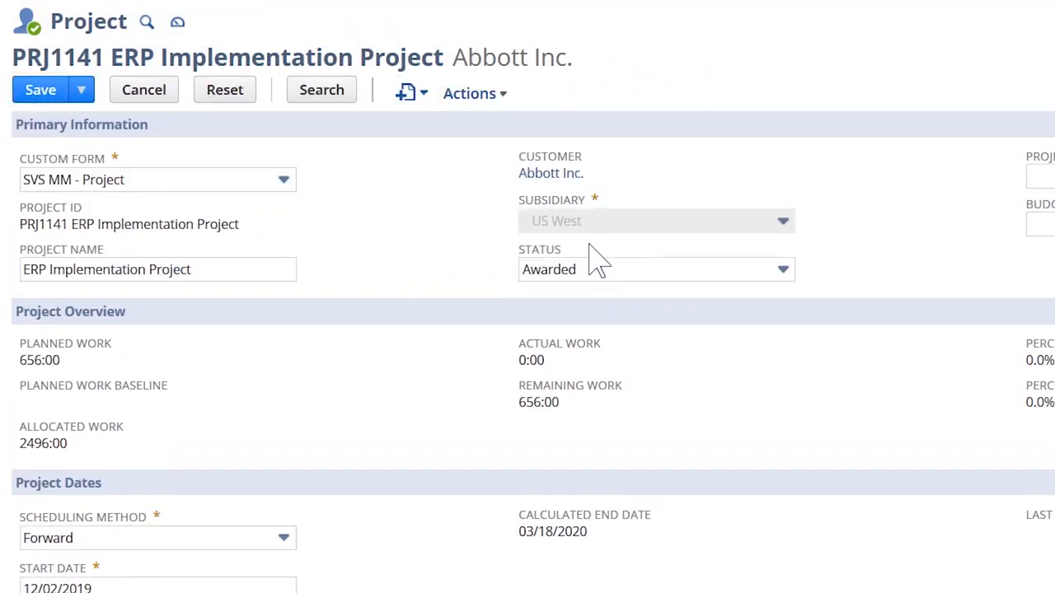
{"action": "left_click", "coordinate": [595, 268]}
{"action": "left_click", "coordinate": [586, 384]}
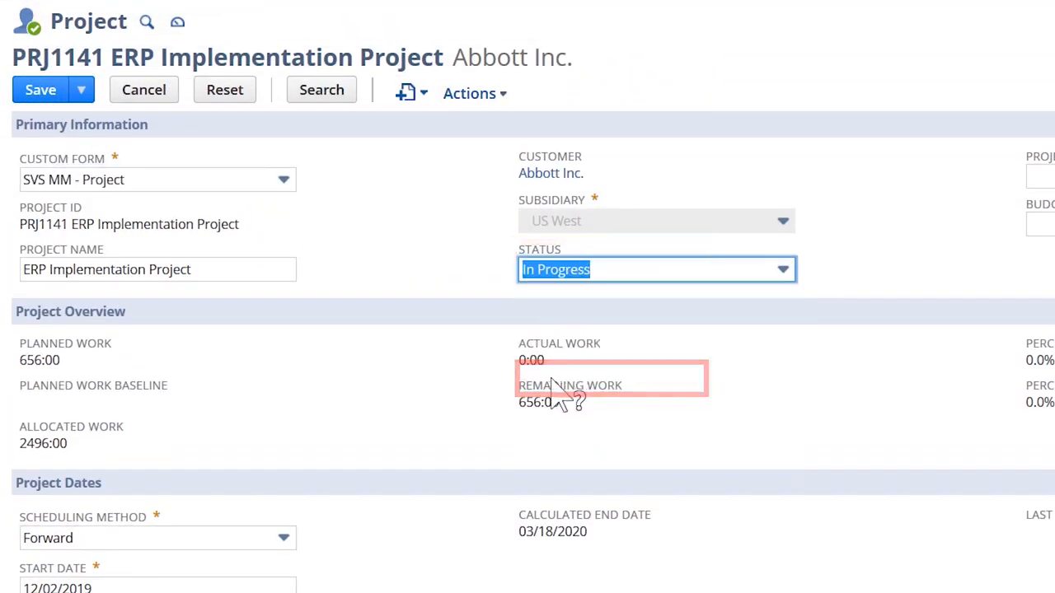
Review the project's task schedule in the Assignees view and return the task list to the Overview view
{"action": "scroll", "coordinate": [401, 383], "scroll_direction": "down", "scroll_amount": 5}
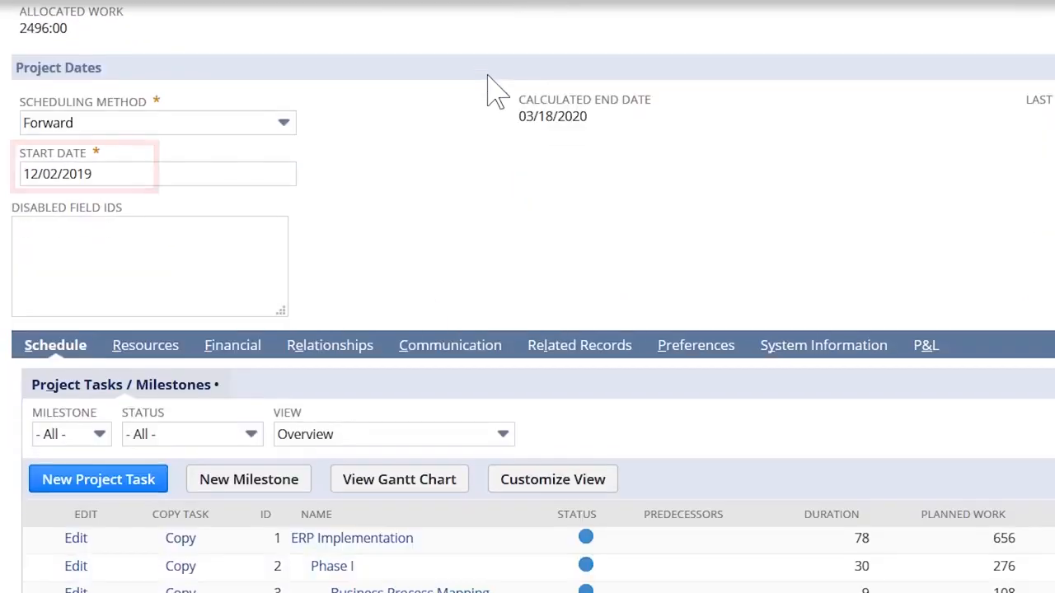
{"action": "scroll", "coordinate": [452, 135], "scroll_direction": "down", "scroll_amount": 3}
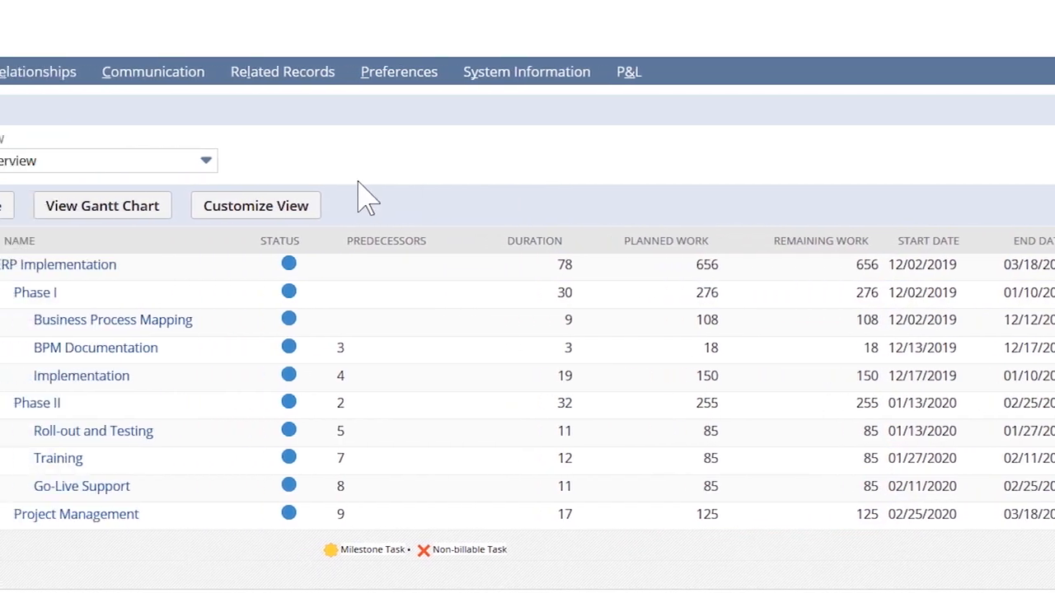
{"action": "left_click", "coordinate": [37, 162]}
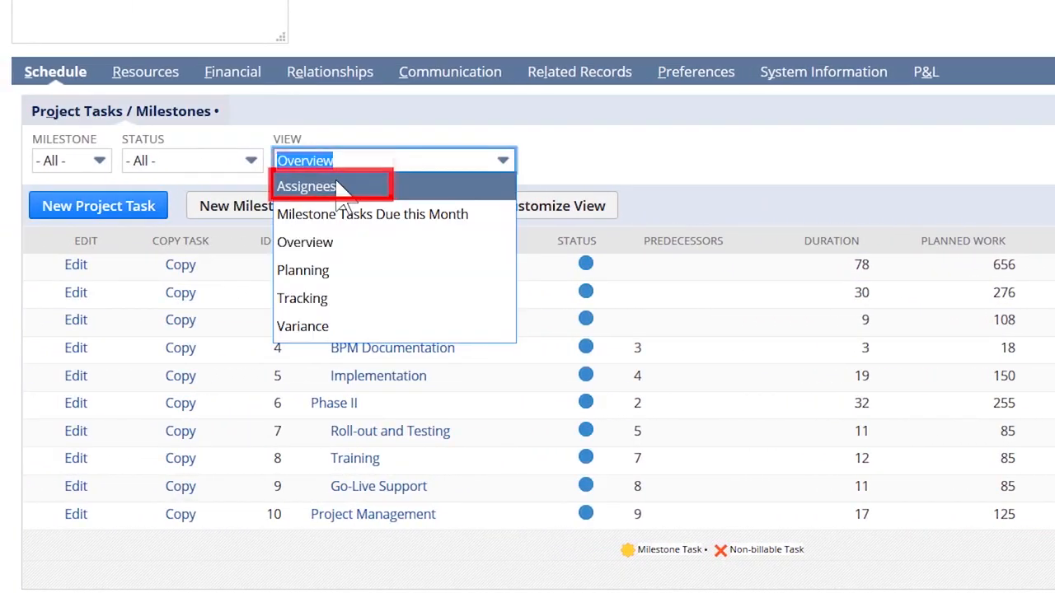
{"action": "left_click", "coordinate": [342, 189]}
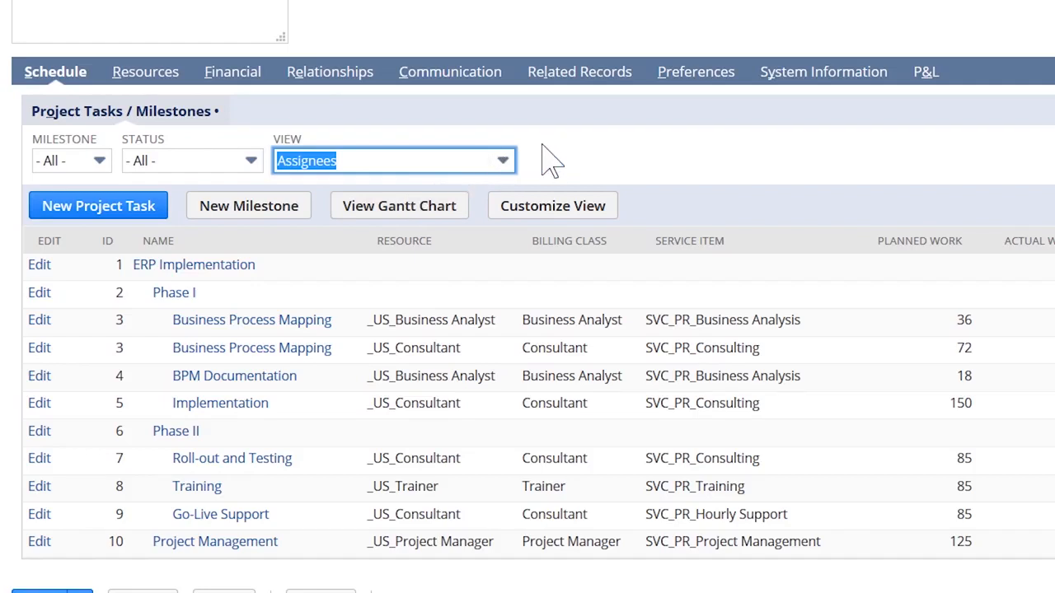
{"action": "left_click", "coordinate": [505, 163]}
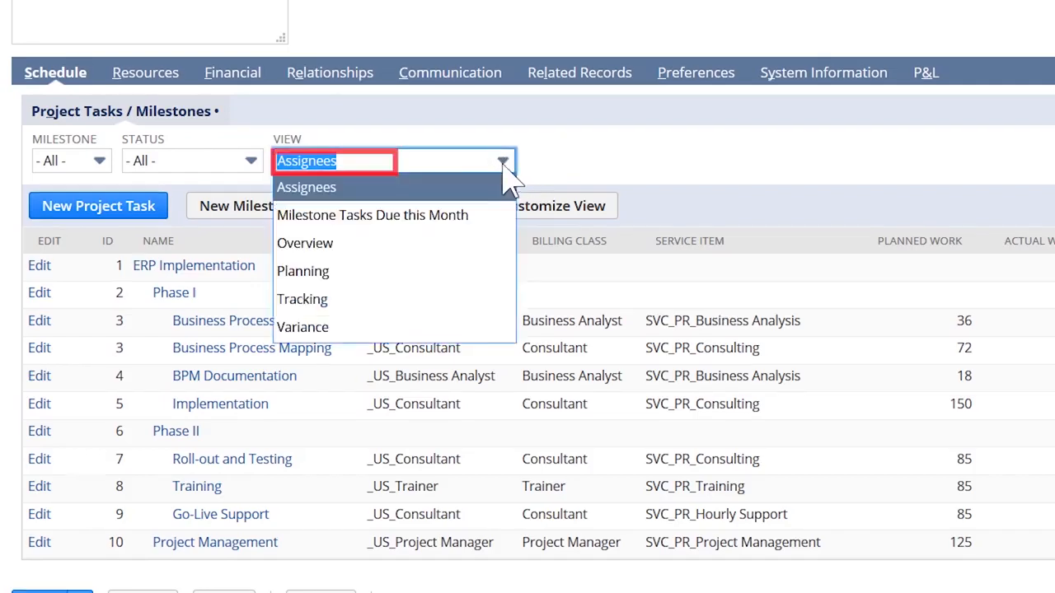
{"action": "left_click", "coordinate": [454, 254]}
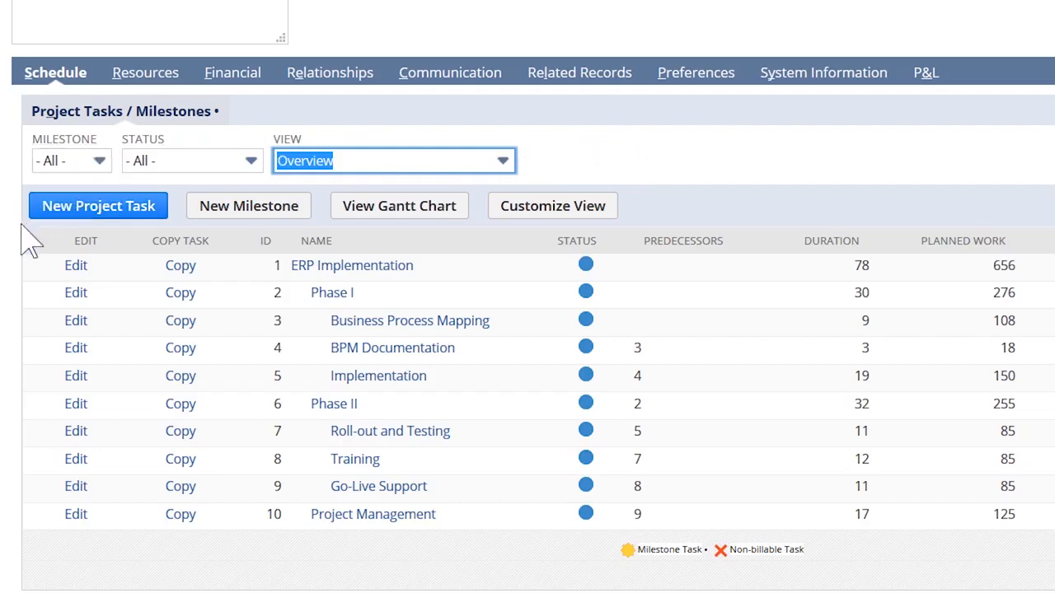
Create a project task named Onsite Training under parent task Phase II with 8 hours of planned work
{"action": "left_click", "coordinate": [139, 211]}
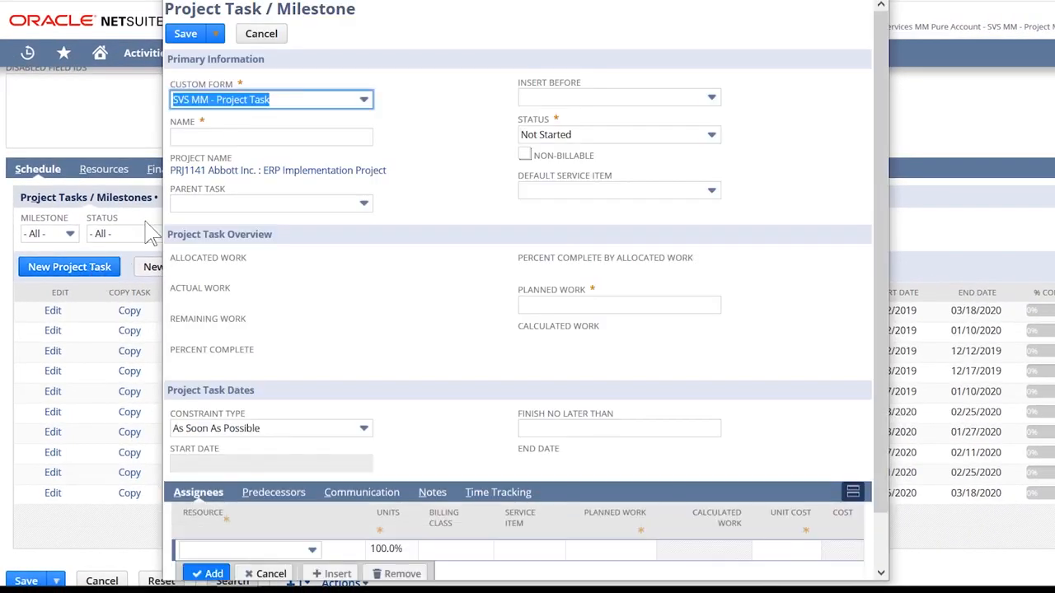
{"action": "left_click", "coordinate": [255, 136]}
{"action": "type", "text": "Onsite Training"}
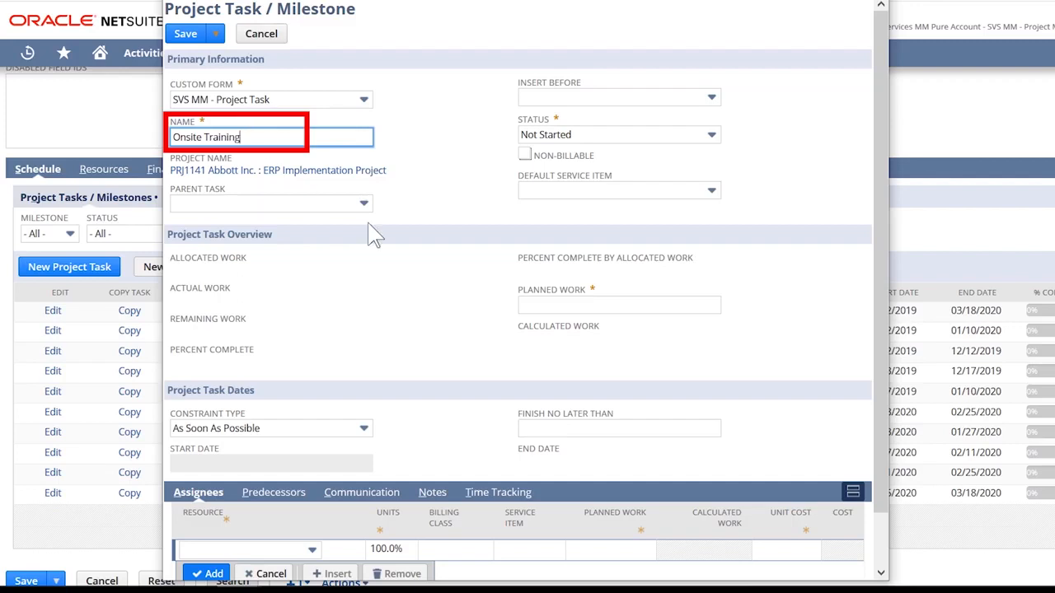
{"action": "left_click", "coordinate": [346, 203]}
{"action": "left_click", "coordinate": [298, 282]}
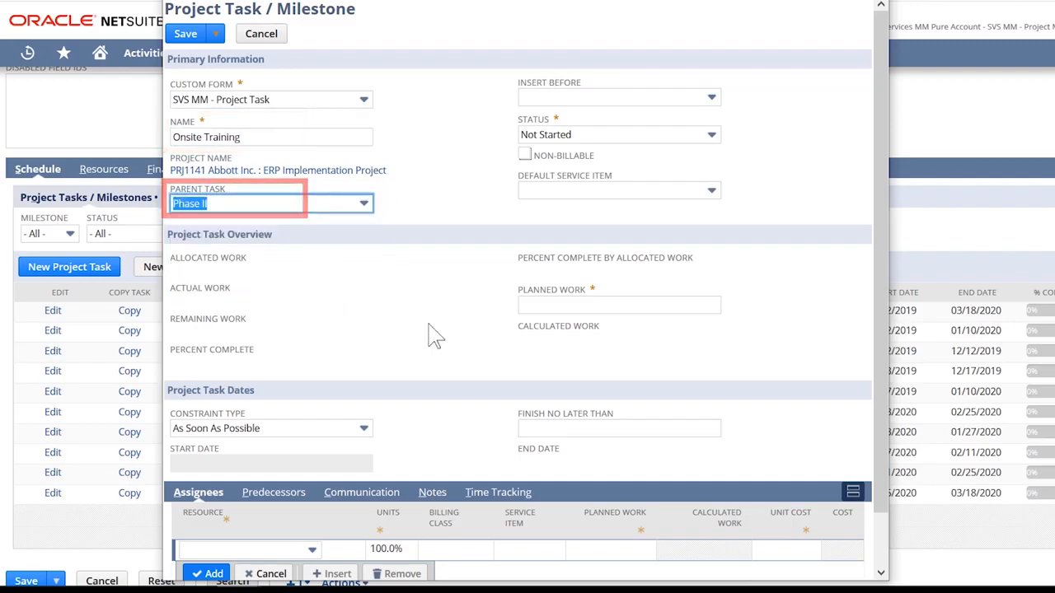
{"action": "left_click", "coordinate": [558, 306]}
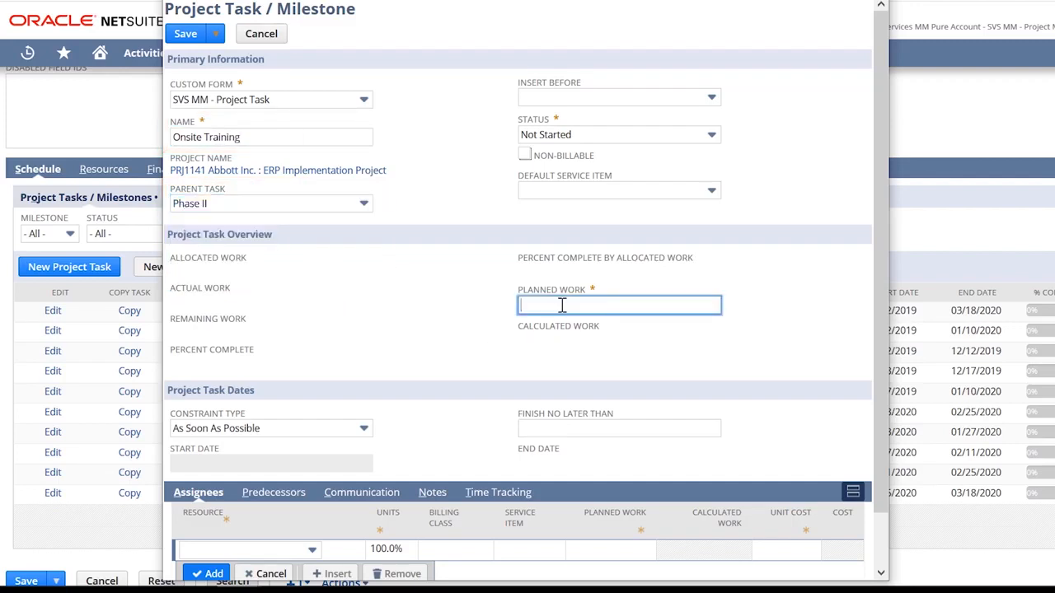
{"action": "type", "text": "8"}
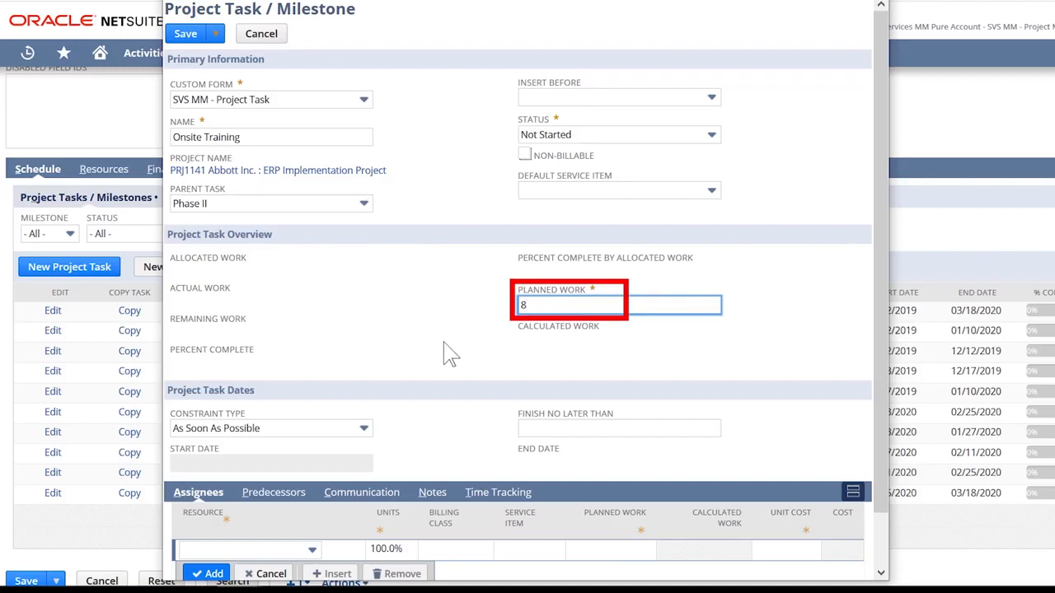
Assign _US_Consultant to the Onsite Training task with 8 hours of planned work and save the task
{"action": "scroll", "coordinate": [371, 453], "scroll_direction": "down", "scroll_amount": 1}
{"action": "left_click", "coordinate": [312, 492]}
{"action": "scroll", "coordinate": [320, 466], "scroll_direction": "down", "scroll_amount": 5}
{"action": "scroll", "coordinate": [318, 461], "scroll_direction": "down", "scroll_amount": 5}
{"action": "left_click", "coordinate": [278, 415]}
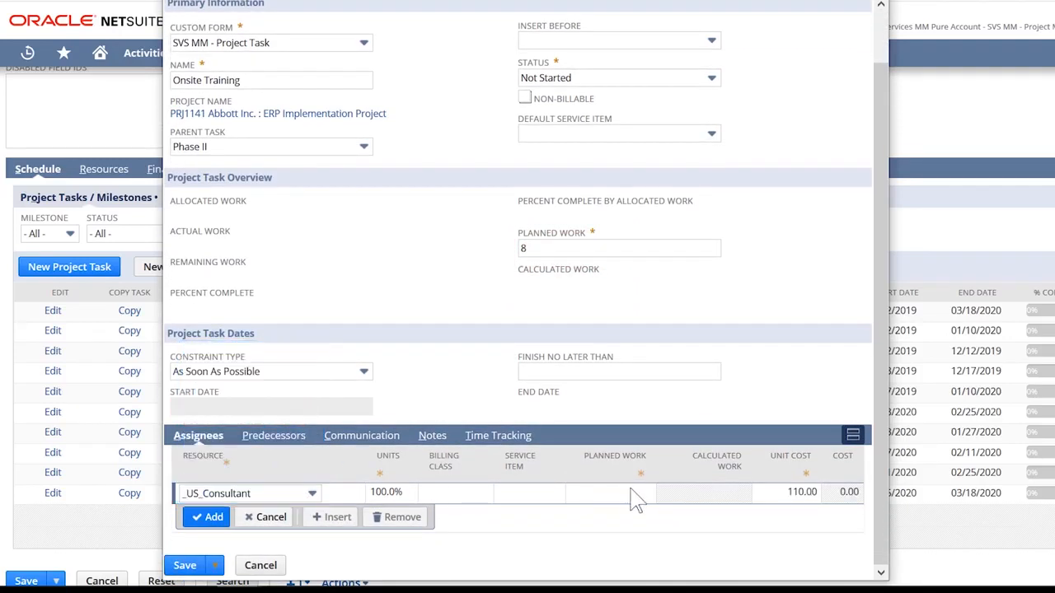
{"action": "left_click", "coordinate": [635, 498]}
{"action": "type", "text": "8"}
{"action": "left_click", "coordinate": [204, 568]}
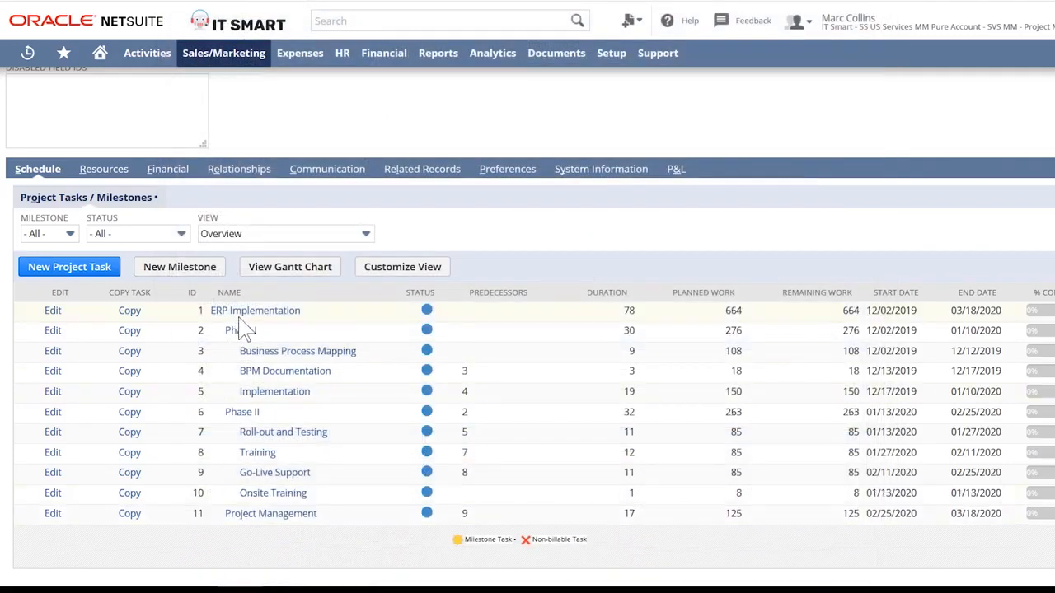
Review the project's financial estimates and charges summary, along with its fixed fee, time-based and expense-based billing rules
{"action": "scroll", "coordinate": [336, 153], "scroll_direction": "up", "scroll_amount": 1}
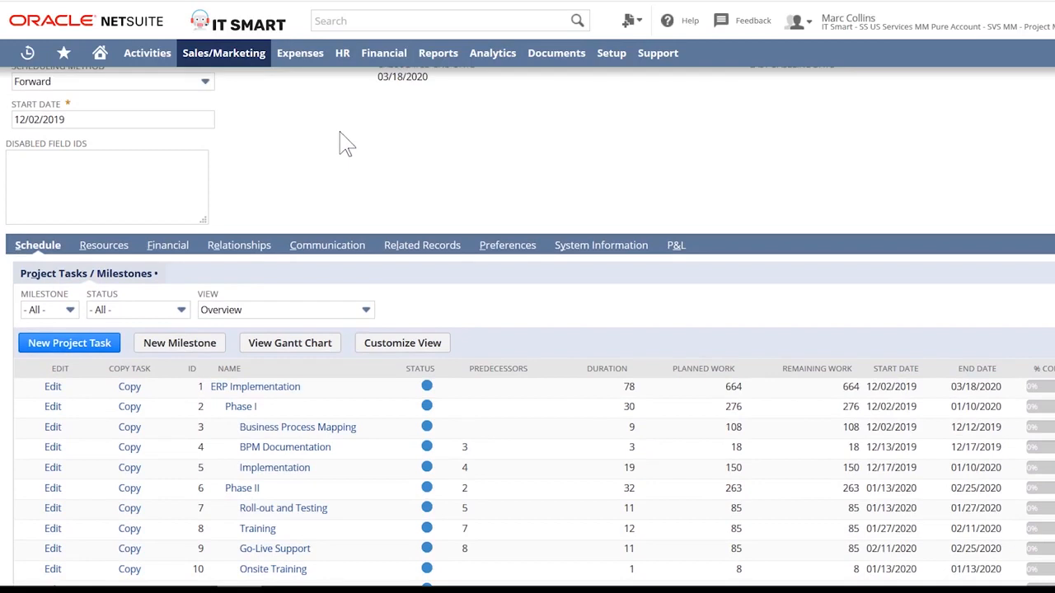
{"action": "left_click", "coordinate": [169, 248]}
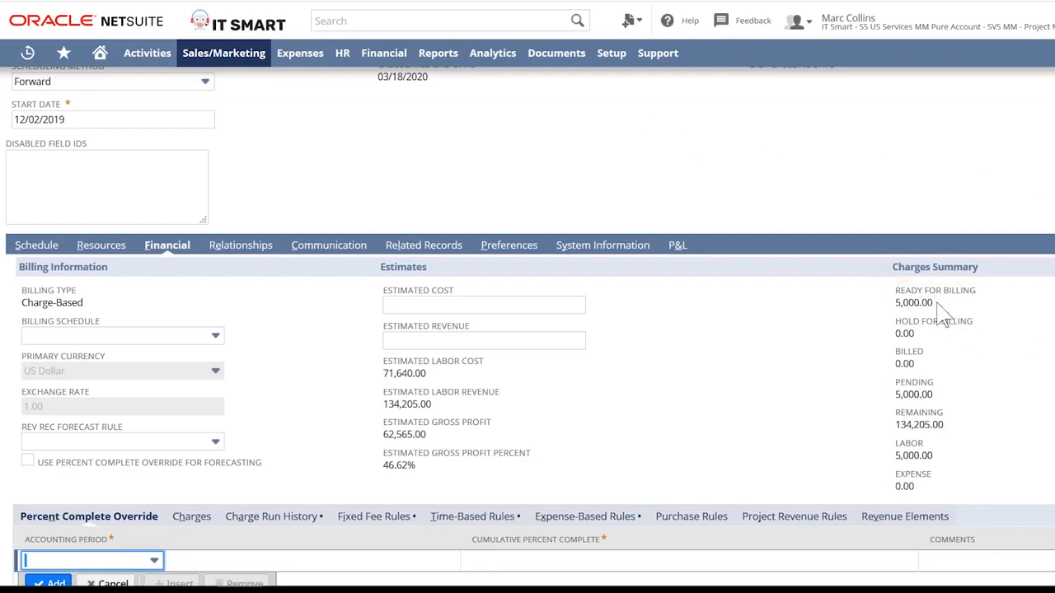
{"action": "scroll", "coordinate": [700, 370], "scroll_direction": "down", "scroll_amount": 2}
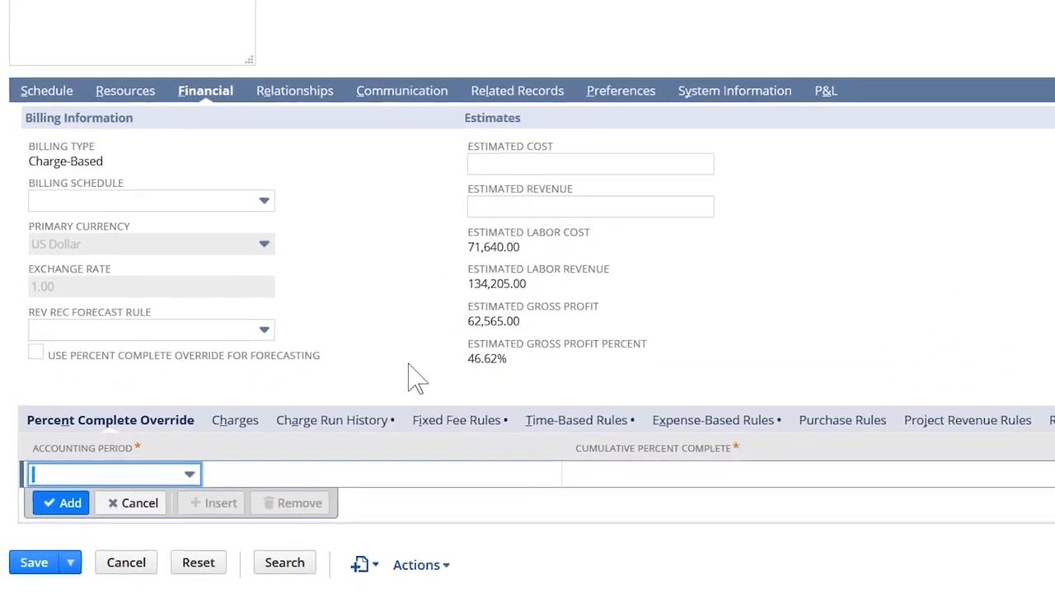
{"action": "left_click", "coordinate": [484, 410]}
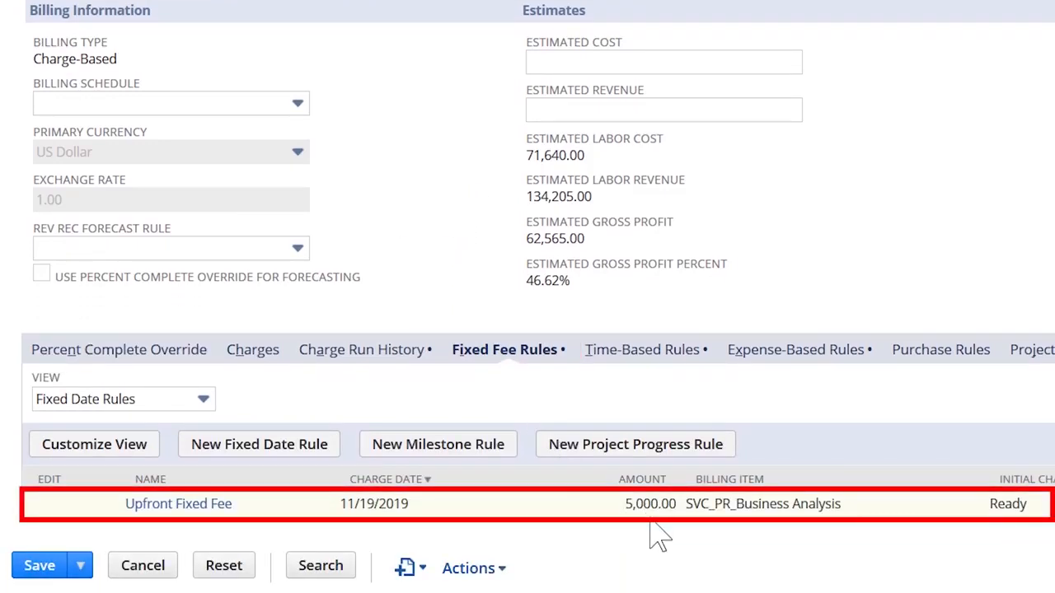
{"action": "left_click", "coordinate": [648, 351]}
{"action": "scroll", "coordinate": [897, 240], "scroll_direction": "down", "scroll_amount": 1}
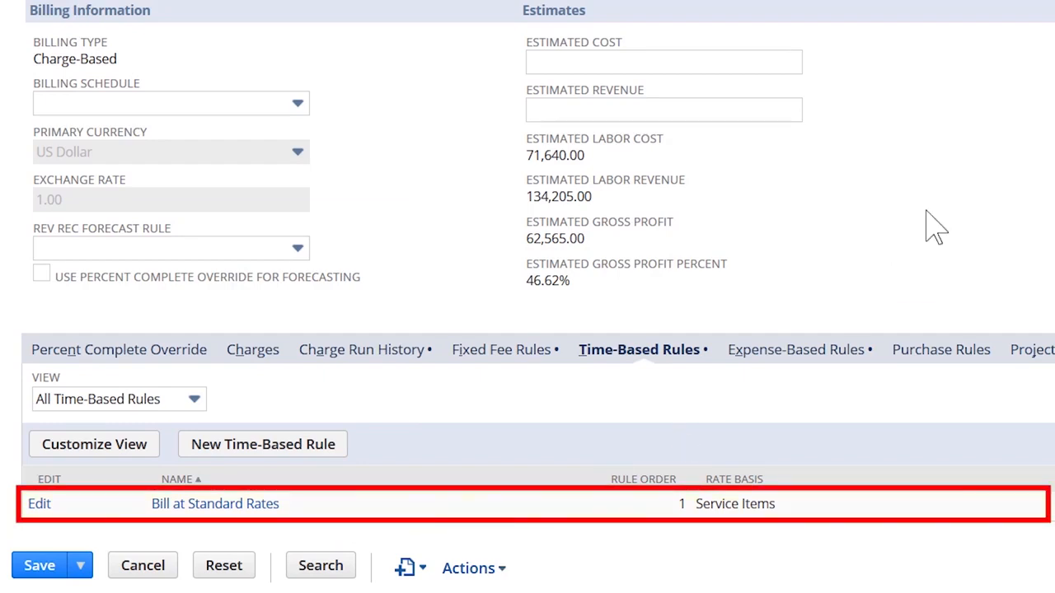
{"action": "left_click", "coordinate": [812, 351]}
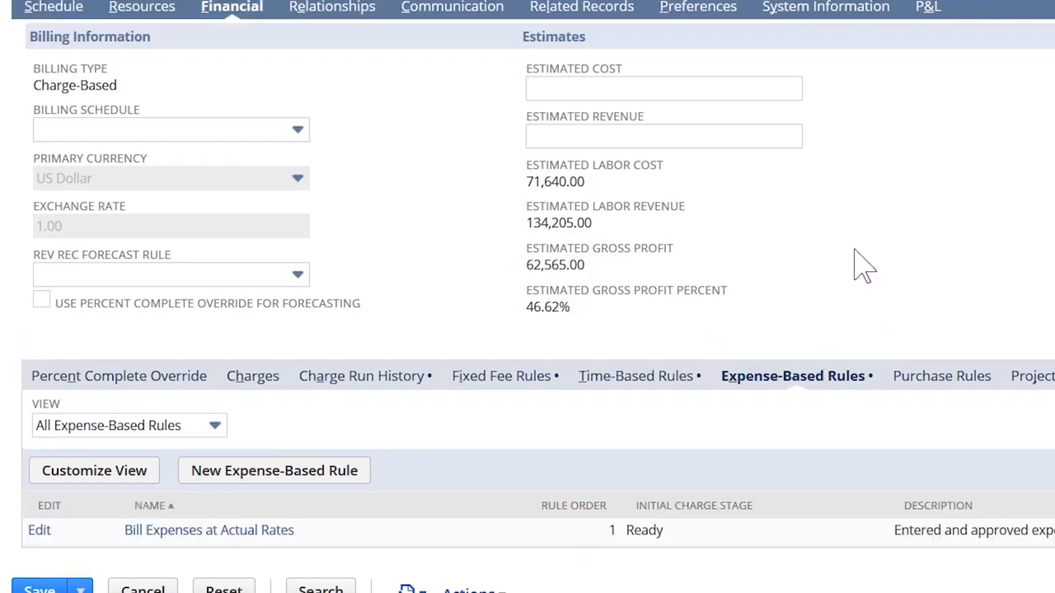
{"action": "scroll", "coordinate": [854, 249], "scroll_direction": "down", "scroll_amount": 1}
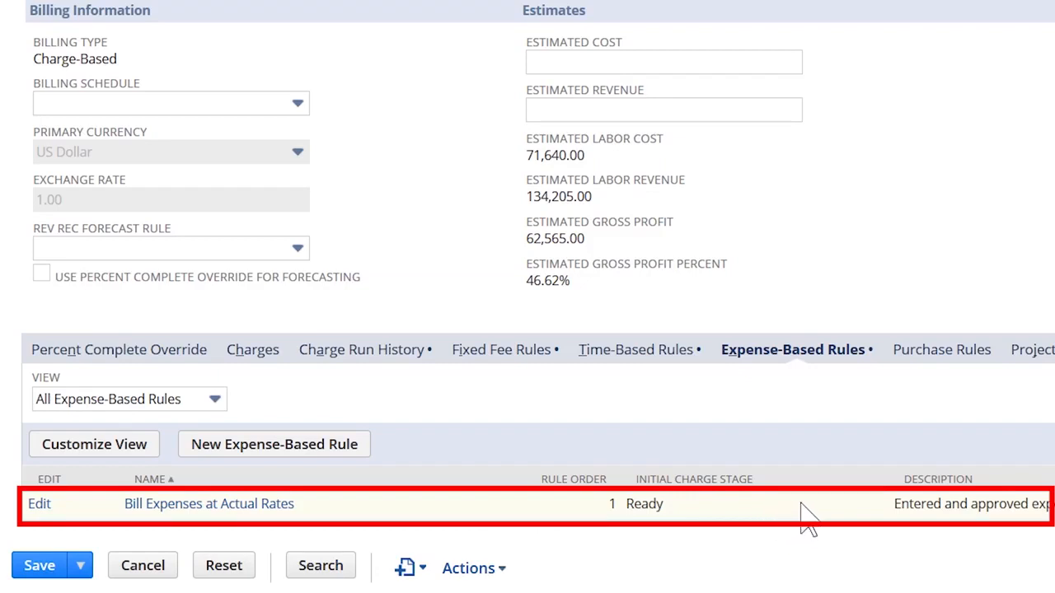
Save the ERP Implementation Project record and return to the home dashboard
{"action": "scroll", "coordinate": [765, 544], "scroll_direction": "up", "scroll_amount": 4}
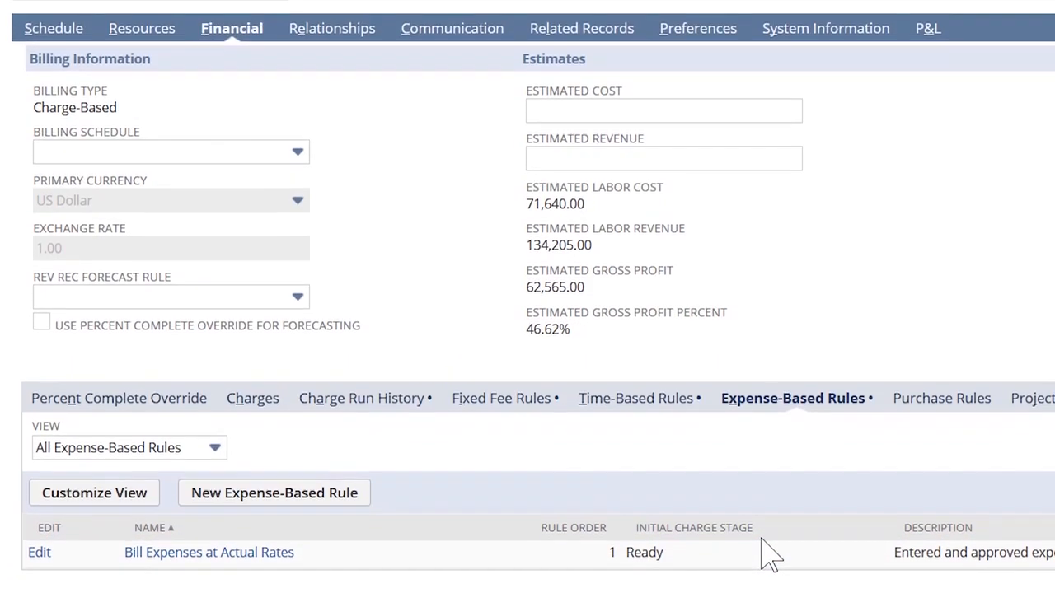
{"action": "scroll", "coordinate": [852, 412], "scroll_direction": "up", "scroll_amount": 10}
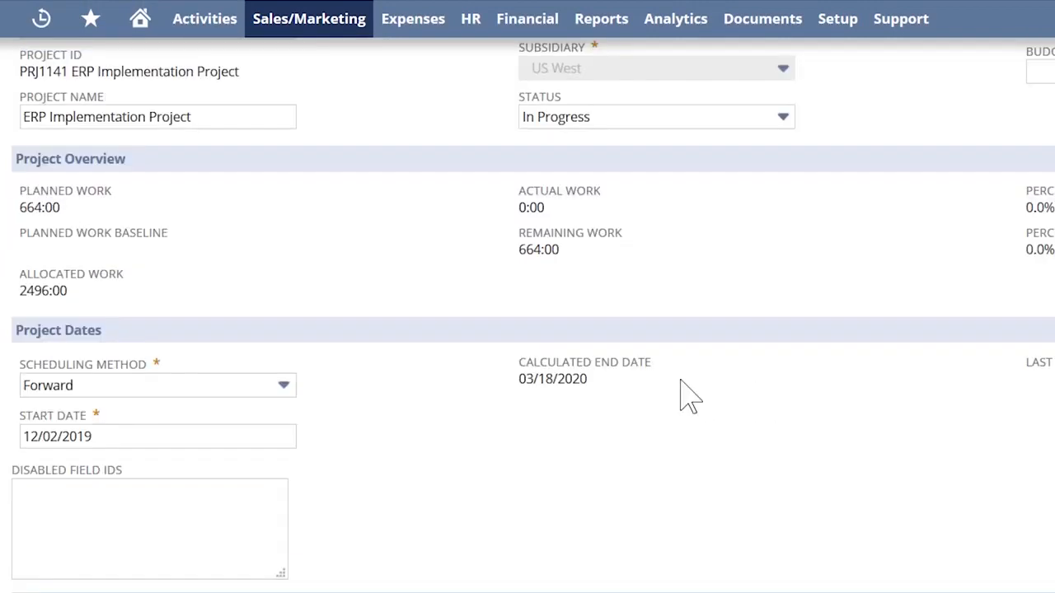
{"action": "scroll", "coordinate": [474, 395], "scroll_direction": "up", "scroll_amount": 2}
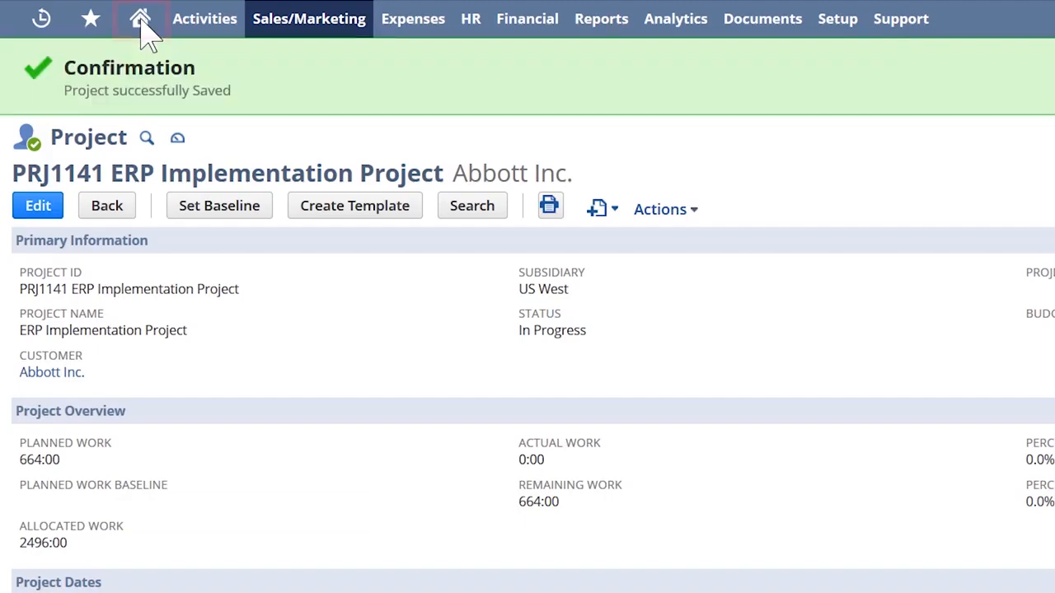
{"action": "left_click", "coordinate": [140, 22]}
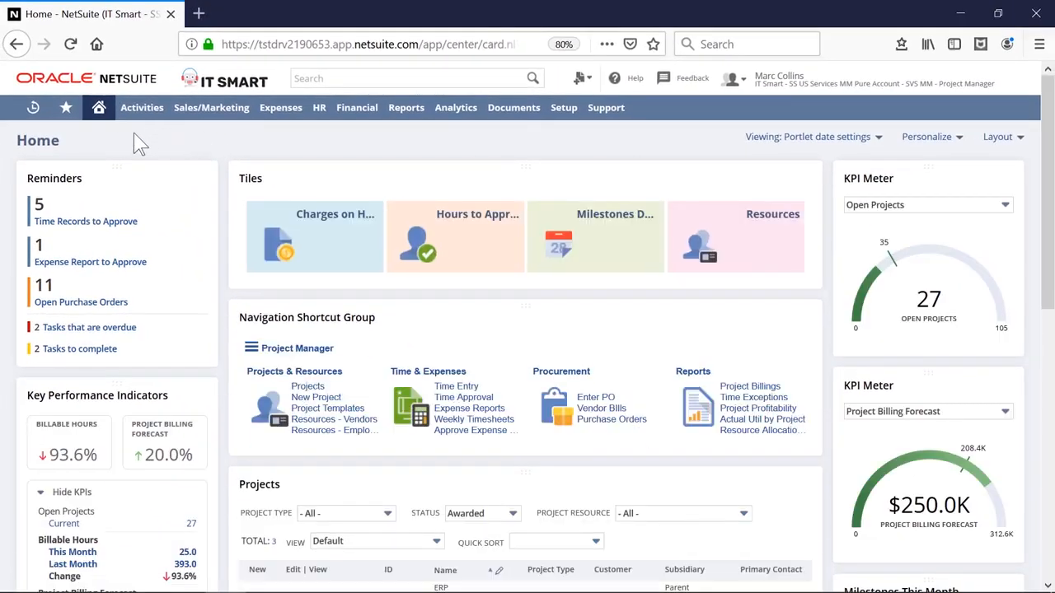
In the Project Profitability report, collapse all rows and expand only Abbott Inc.'s PRJ1125 Managed Service Project
{"action": "mouse_move", "coordinate": [69, 116]}
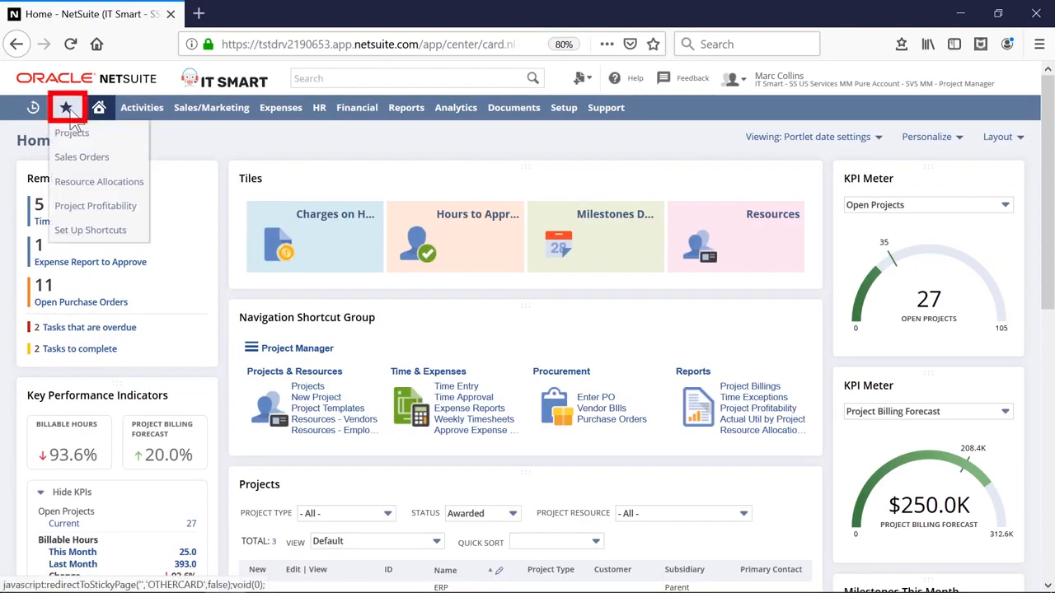
{"action": "left_click", "coordinate": [90, 210]}
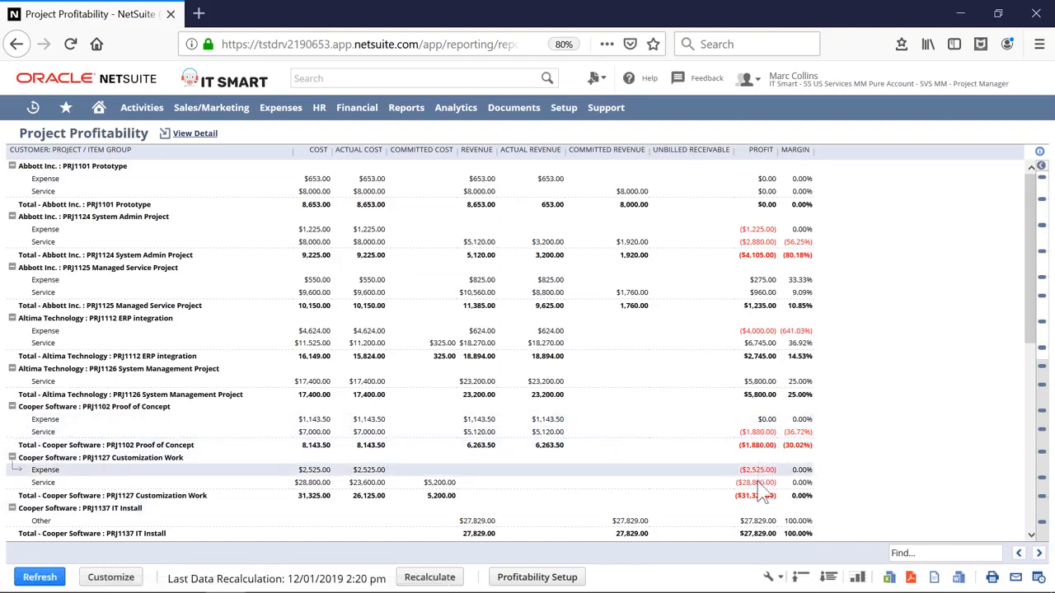
{"action": "left_click", "coordinate": [800, 574]}
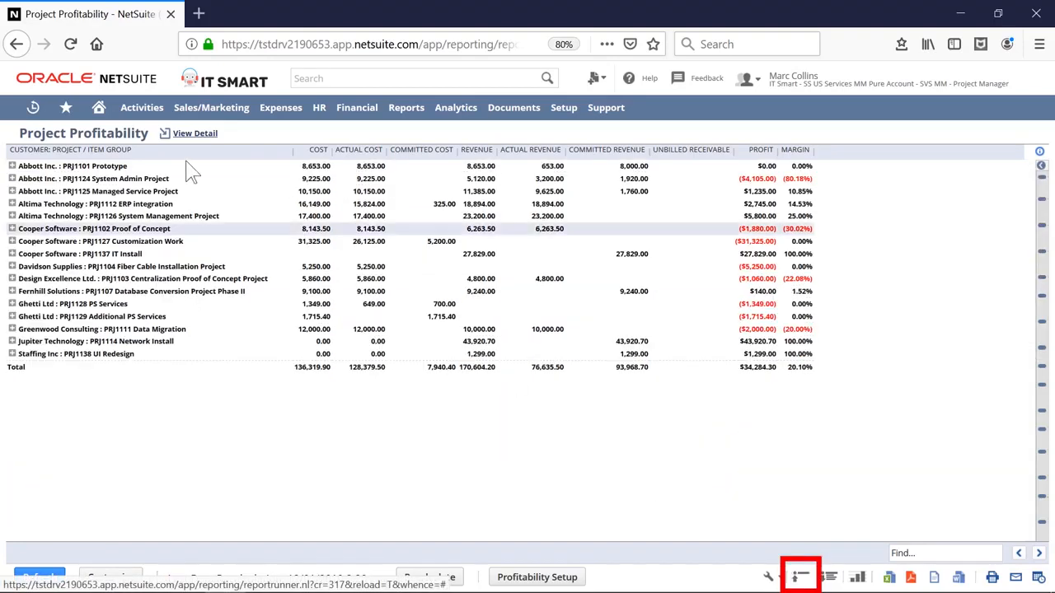
{"action": "left_click", "coordinate": [12, 192]}
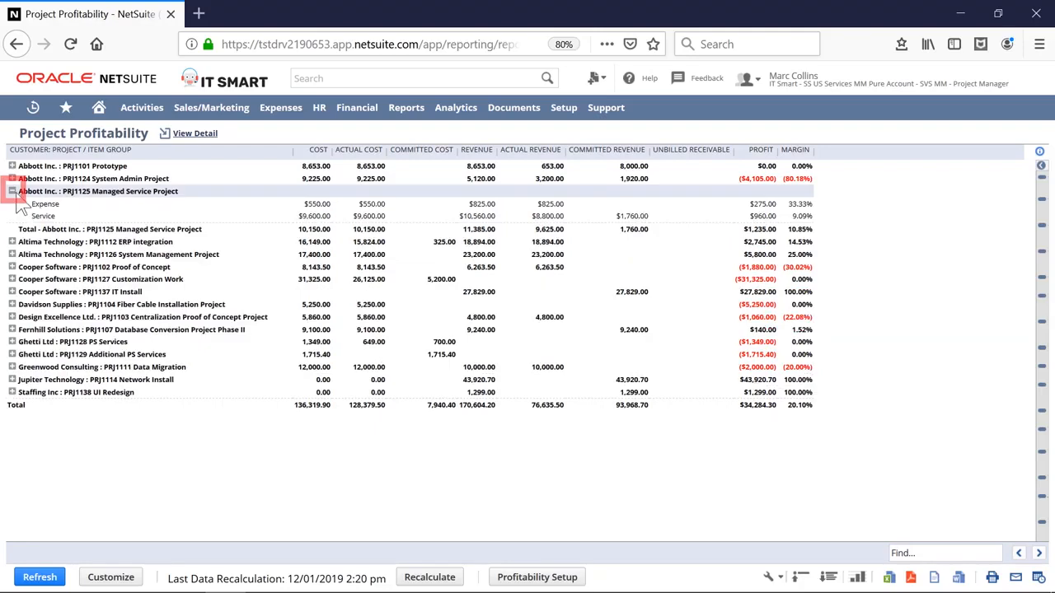
Drill into the Managed Service Project's expense cost and view the underlying expense report in a new browser tab
{"action": "left_click", "coordinate": [318, 203]}
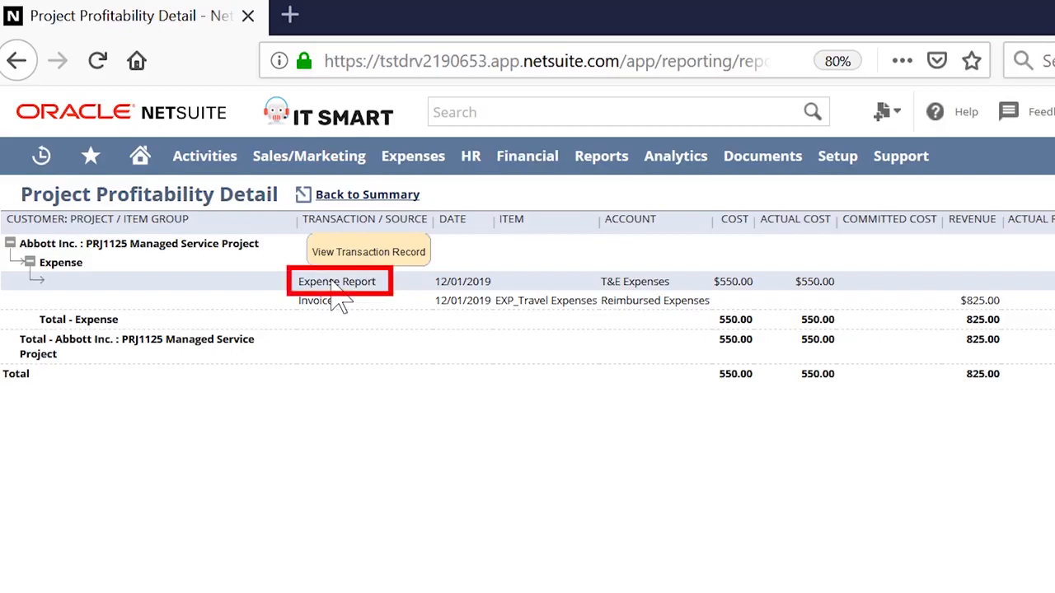
{"action": "middle_click", "coordinate": [337, 284]}
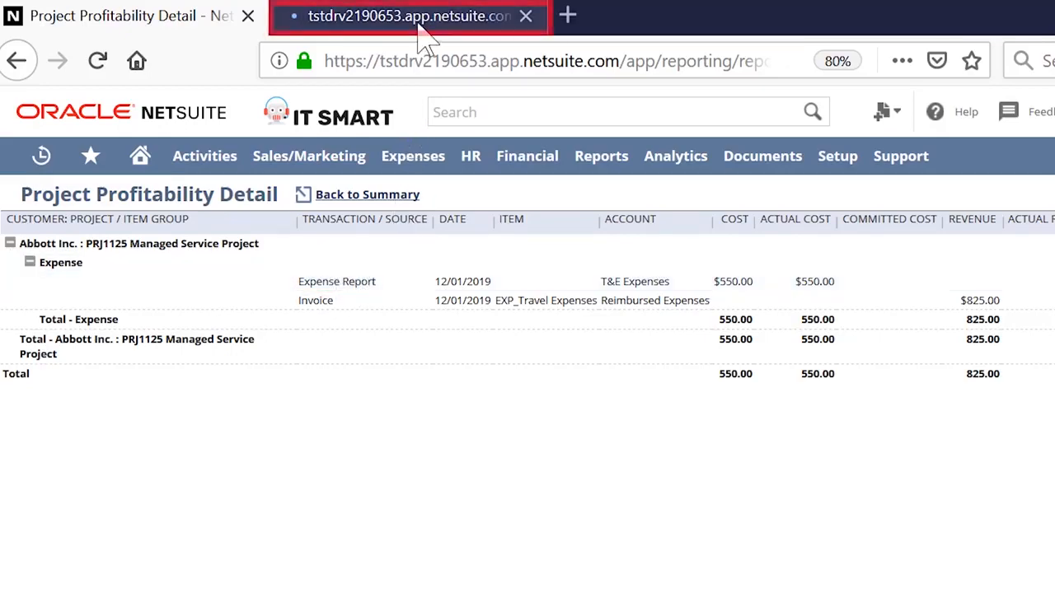
{"action": "left_click", "coordinate": [420, 31]}
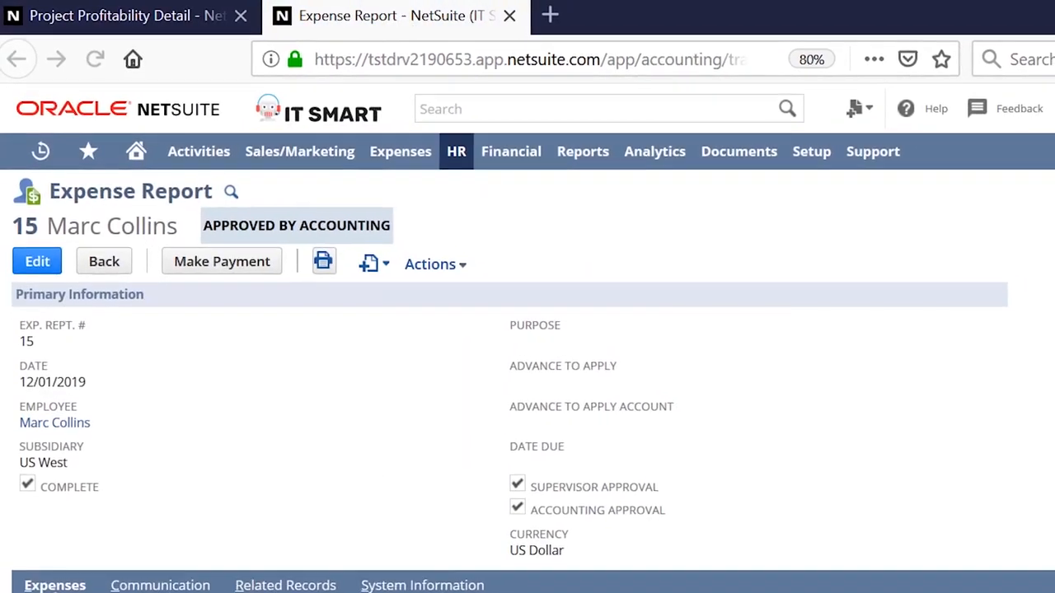